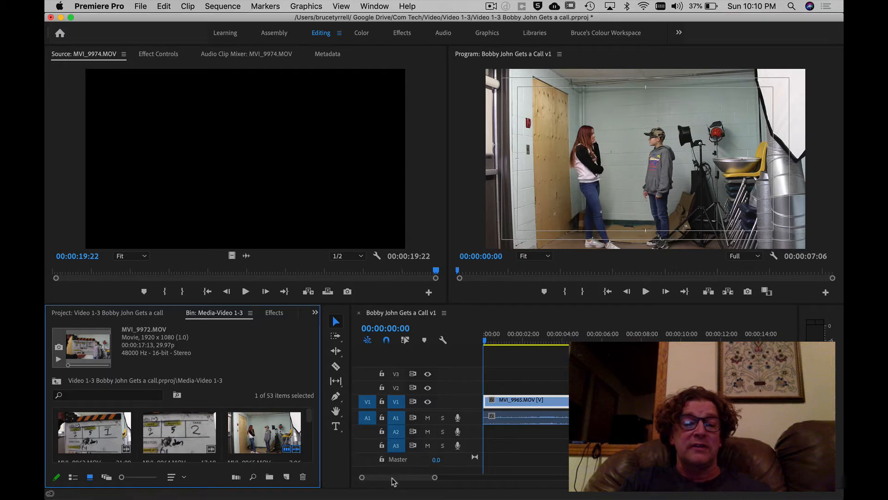
Zoom the timeline in and out with its zoom bar and the Zoom tool, finishing on the Selection tool.
mouse_move(394, 479)
left_mouse_down()
mouse_move(406, 481)
mouse_move(393, 480)
left_mouse_up()
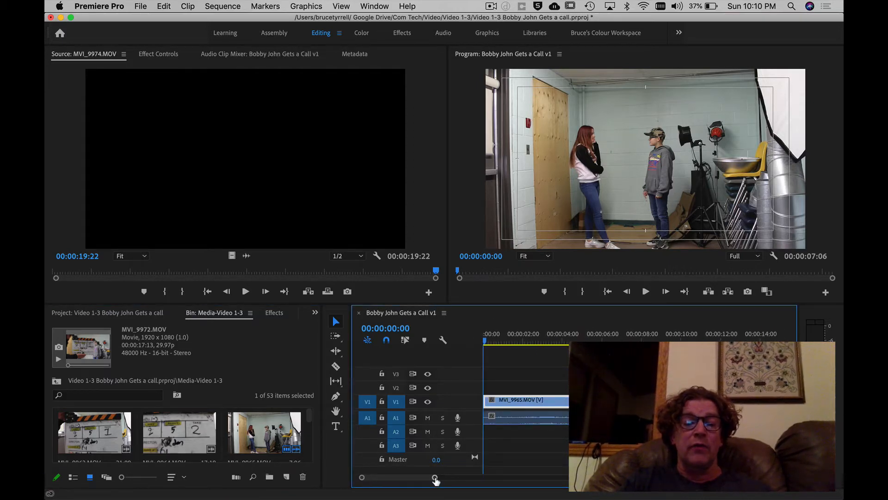
left_click_drag(434, 479, 516, 476)
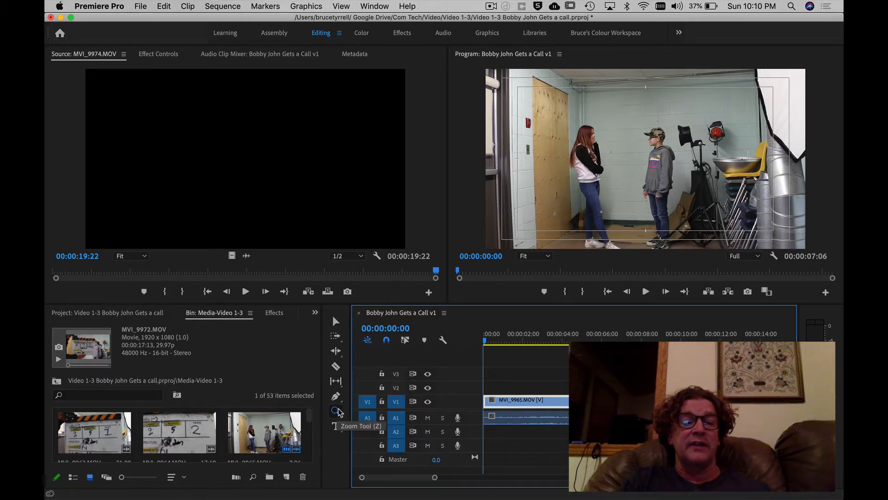
left_click(336, 411)
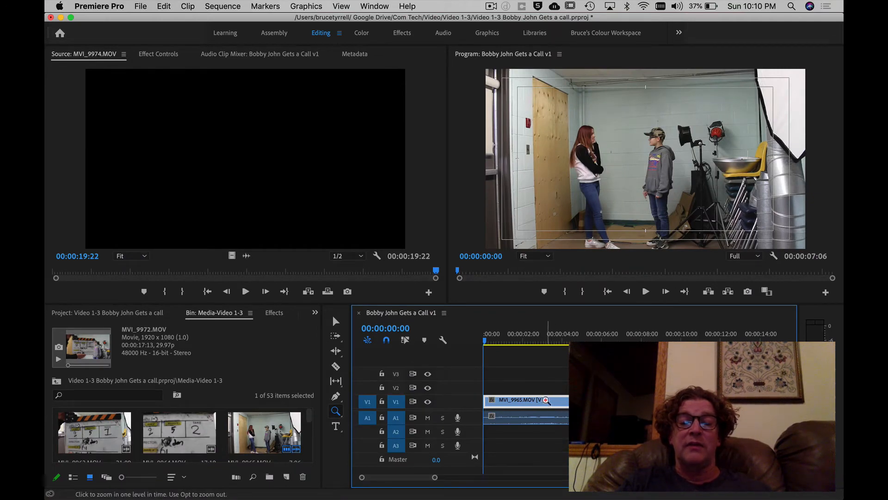
left_click(544, 399)
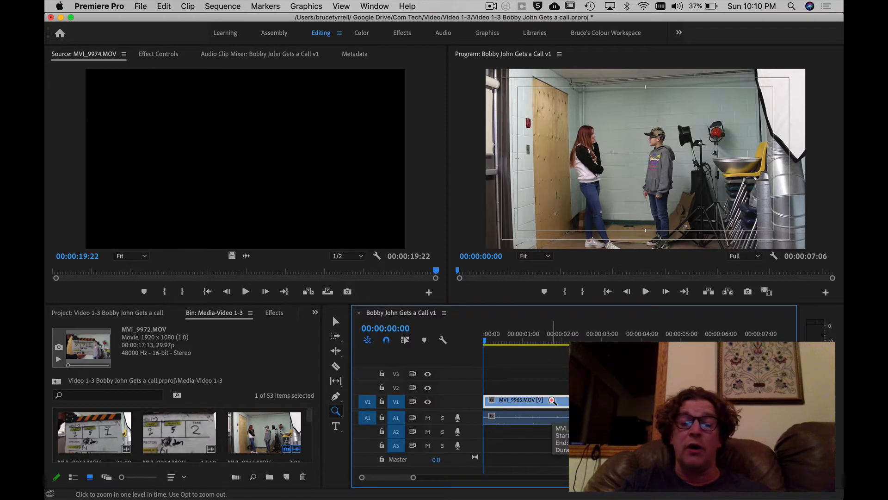
key("alt")
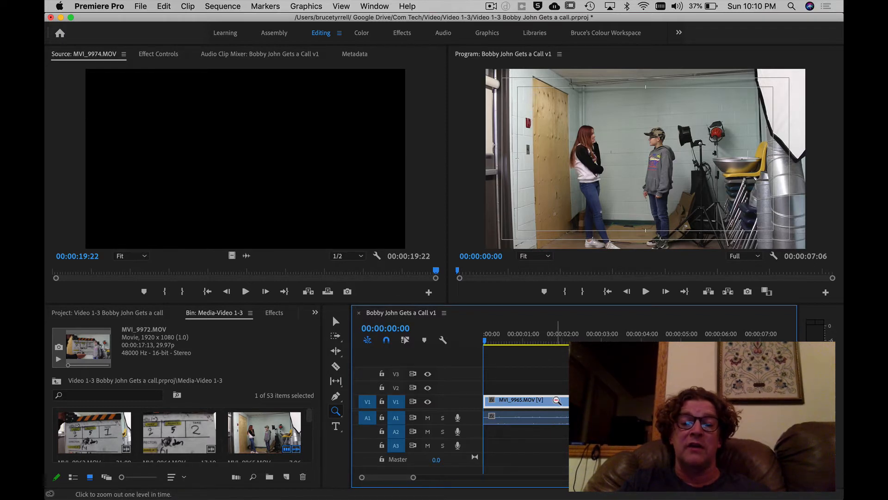
left_click(556, 399, "alt")
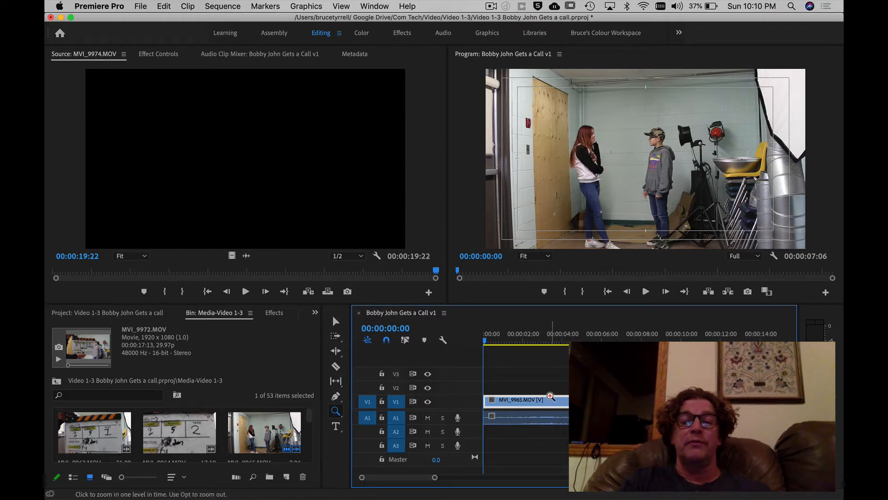
left_click_drag(502, 378, 559, 441)
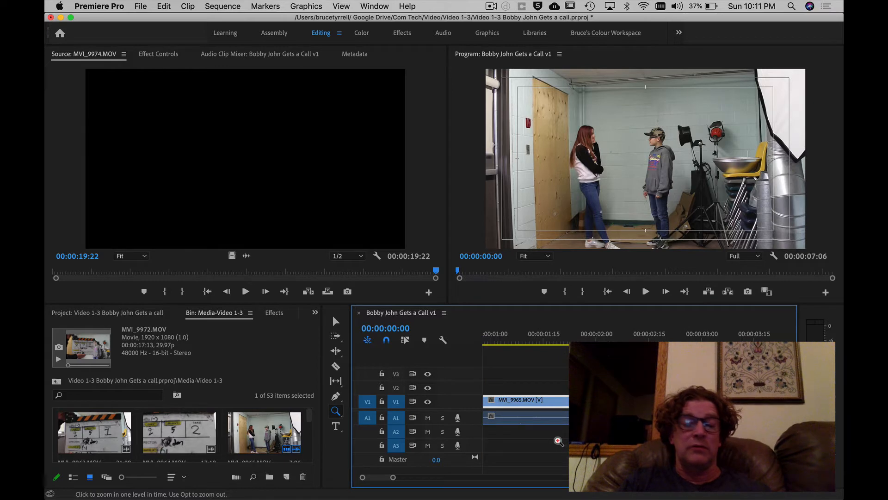
left_click(596, 435, "alt")
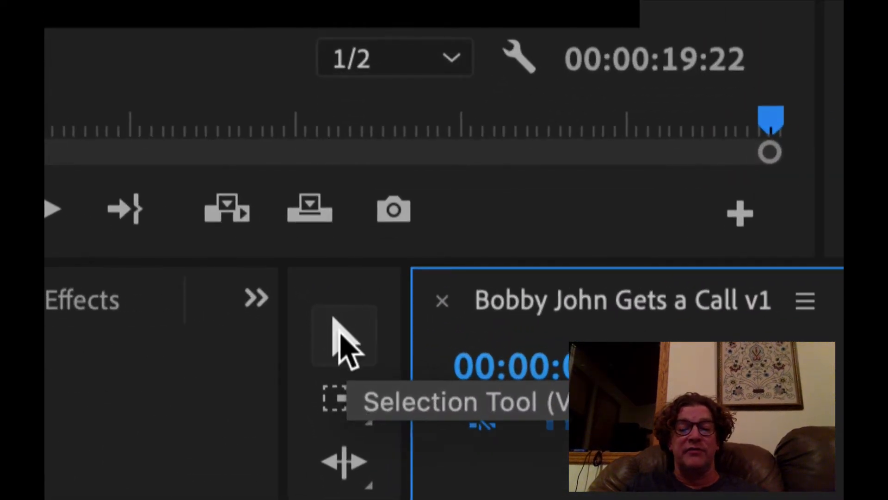
left_click(338, 327)
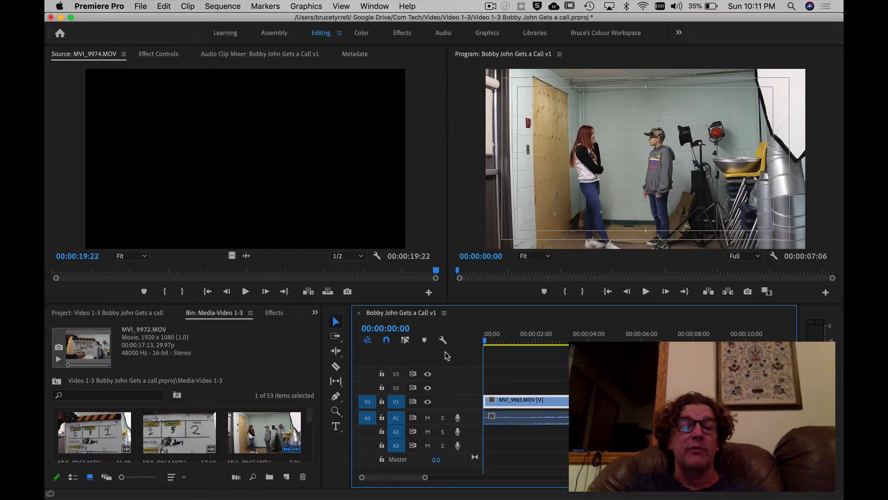
Move the playhead to the end of the clip MVI_9965.MOV in the sequence, at 00:00:07:06.
left_click(492, 342)
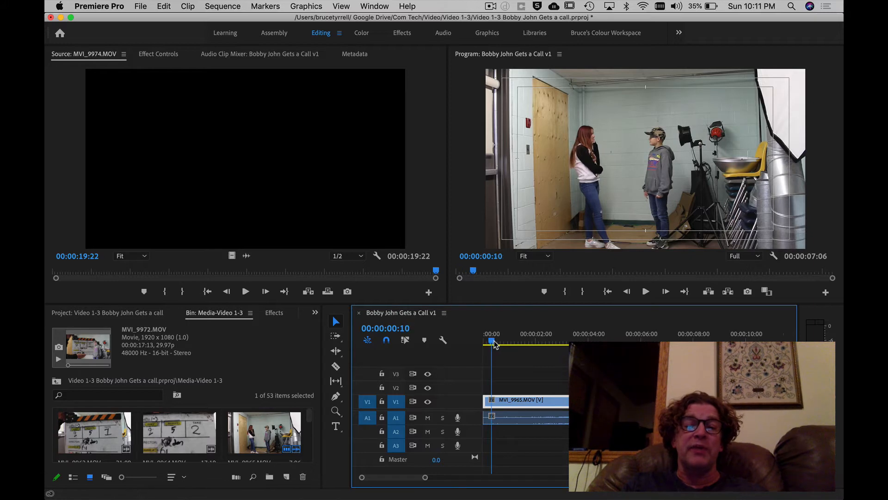
left_click_drag(494, 341, 498, 341)
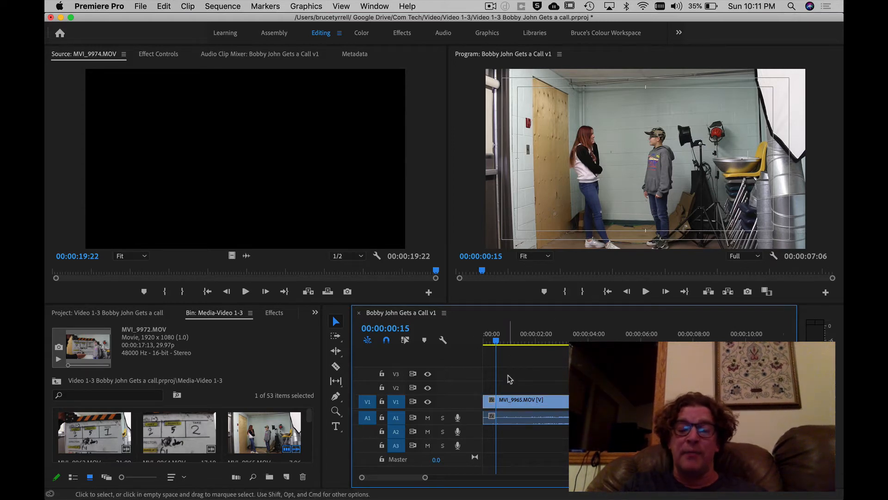
key("End")
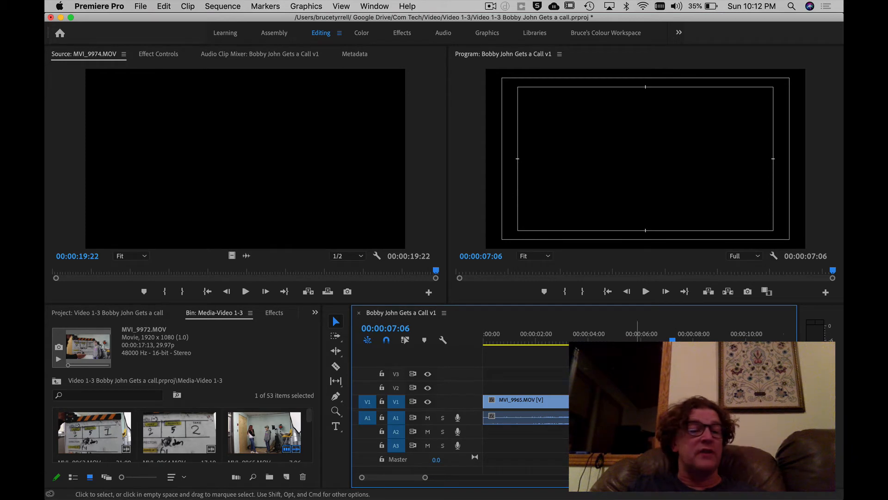
Maximize the Media-Video 1-3 bin and move clips MVI_9972, MVI_9973 and MVI_9974 together to directly after MVI_9965.MOV.
left_click(83, 433)
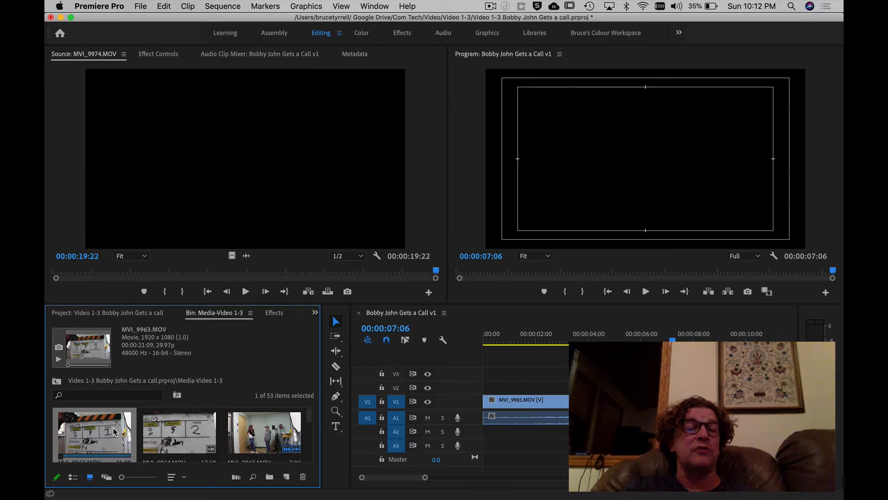
key("grave")
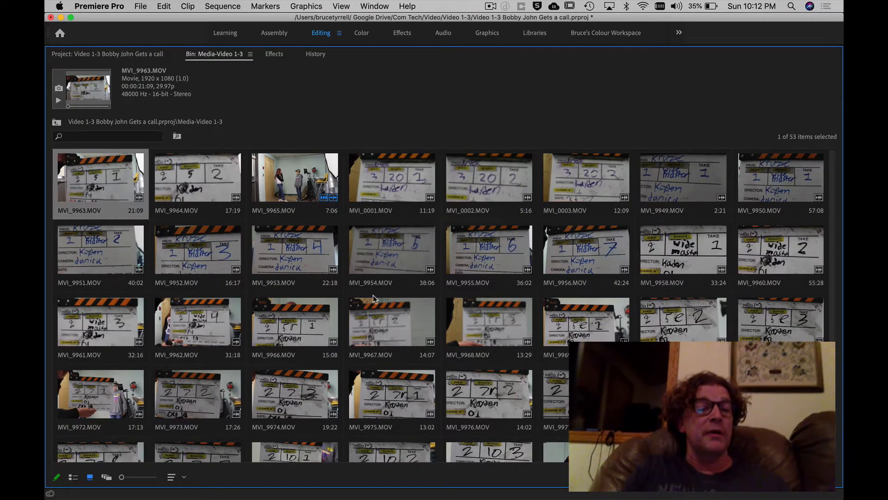
left_click(91, 412)
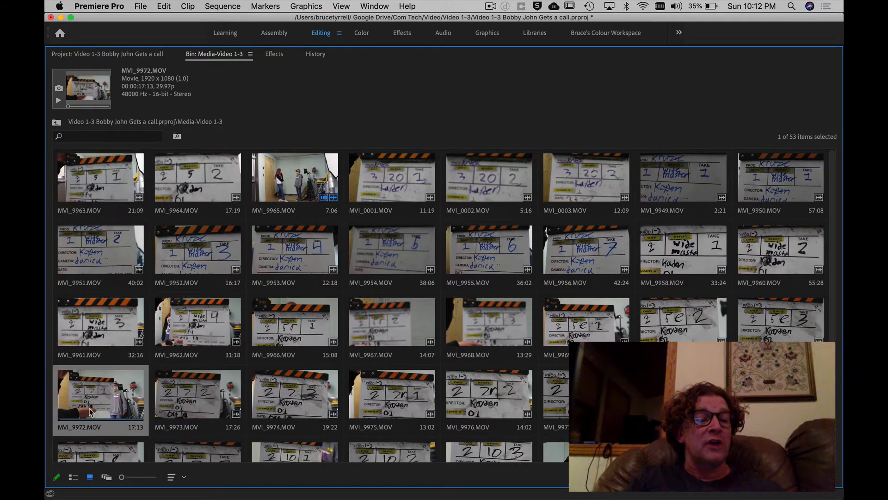
left_click(214, 401)
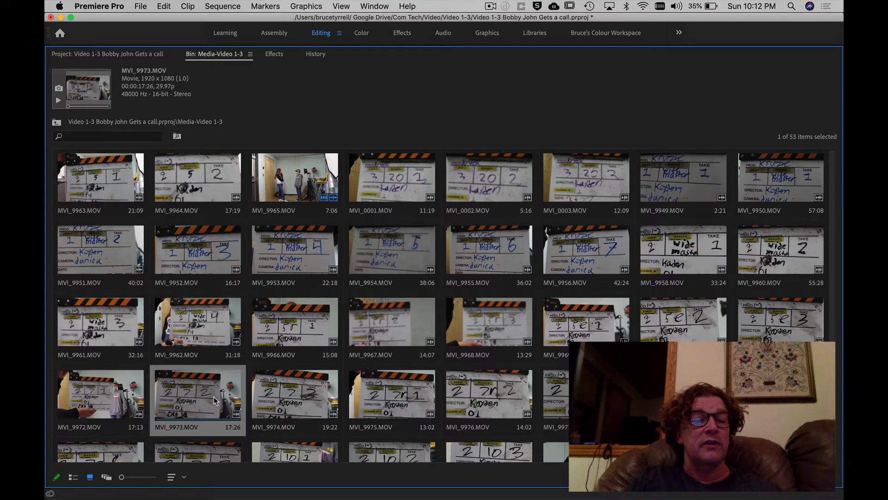
left_click(303, 401)
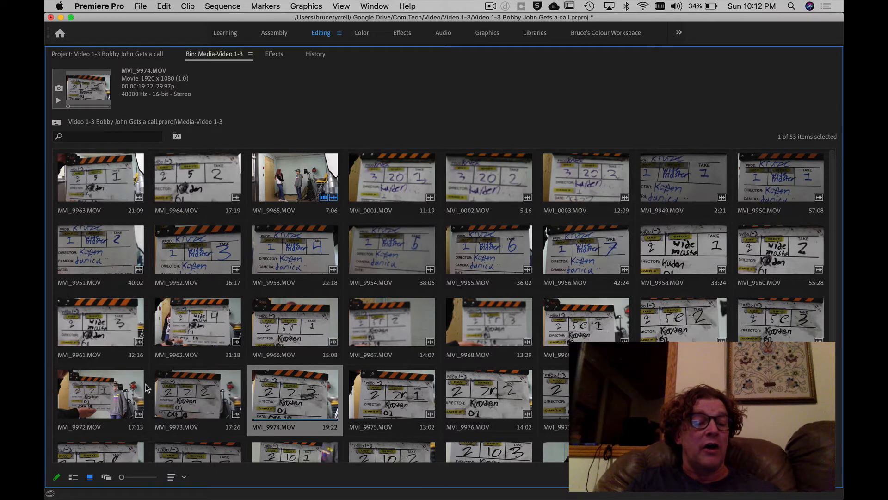
left_click(92, 391, "shift")
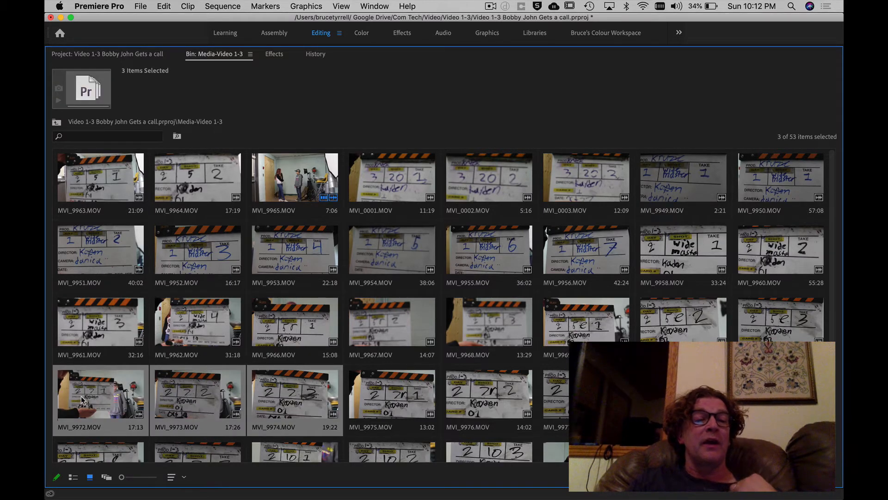
left_click_drag(82, 399, 360, 222)
left_click_drag(341, 188, 343, 187)
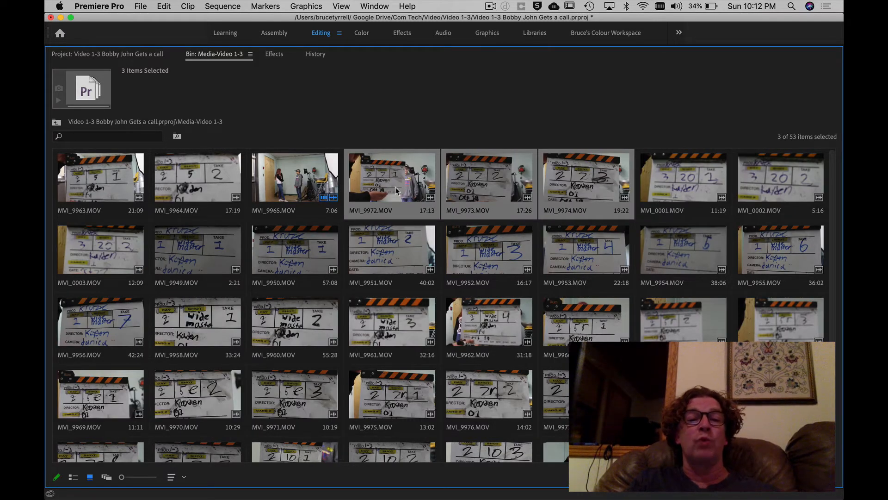
Look over the moved takes in the bin and load MVI_9972.MOV into the Source Monitor.
left_click(676, 192)
left_click(479, 188)
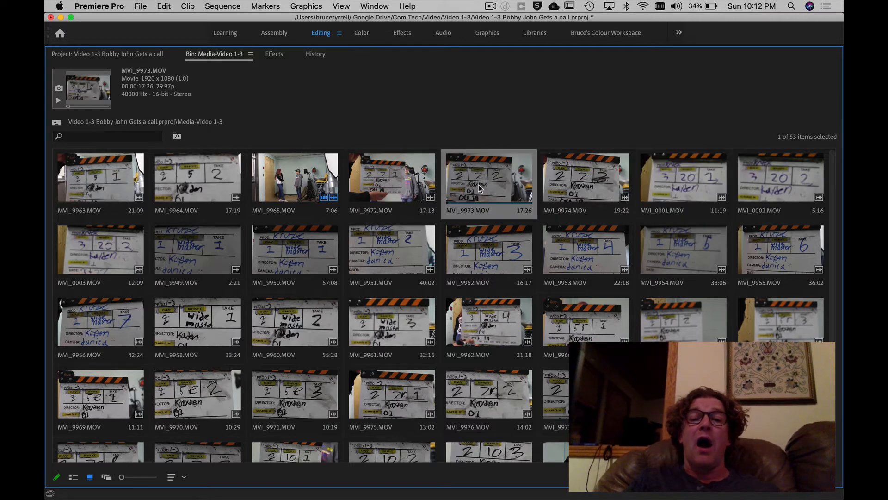
left_click(561, 186)
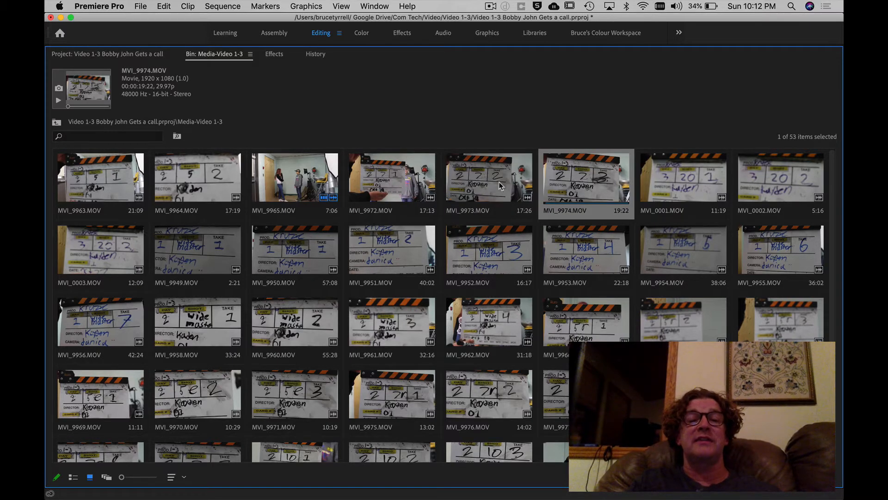
left_click(501, 186)
left_click(381, 187)
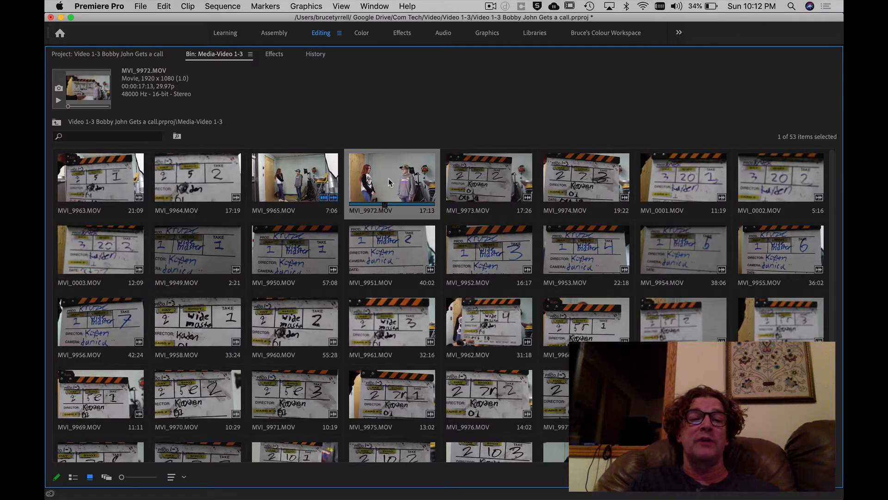
double_click(388, 182)
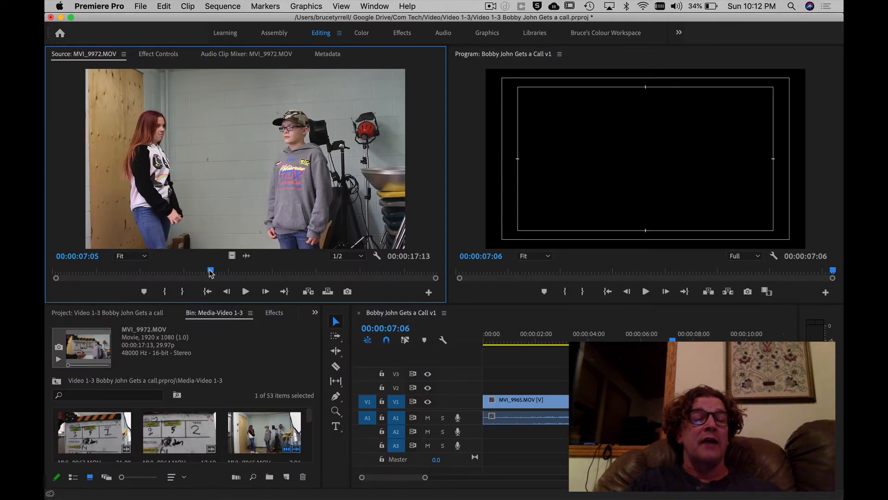
Scrub through MVI_9972.MOV to find the start of the action and mark the In point at 00:00:06:18.
mouse_move(211, 273)
left_mouse_down()
mouse_move(151, 274)
mouse_move(225, 274)
mouse_move(210, 274)
left_mouse_up()
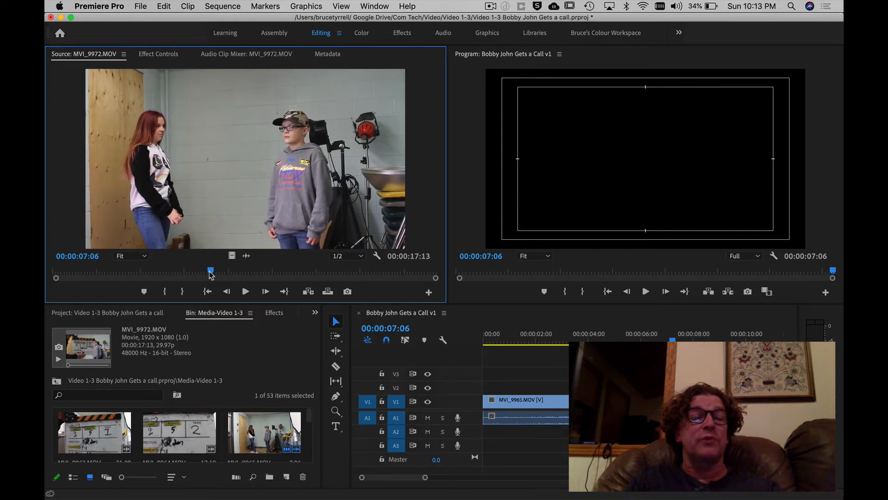
mouse_move(211, 274)
left_mouse_down()
mouse_move(226, 273)
mouse_move(214, 273)
left_mouse_up()
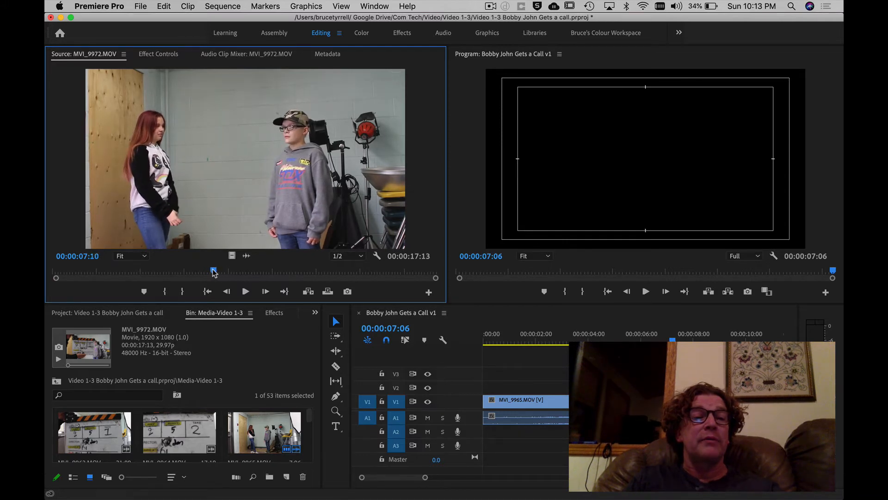
mouse_move(214, 273)
left_mouse_down()
mouse_move(224, 272)
mouse_move(215, 271)
left_mouse_up()
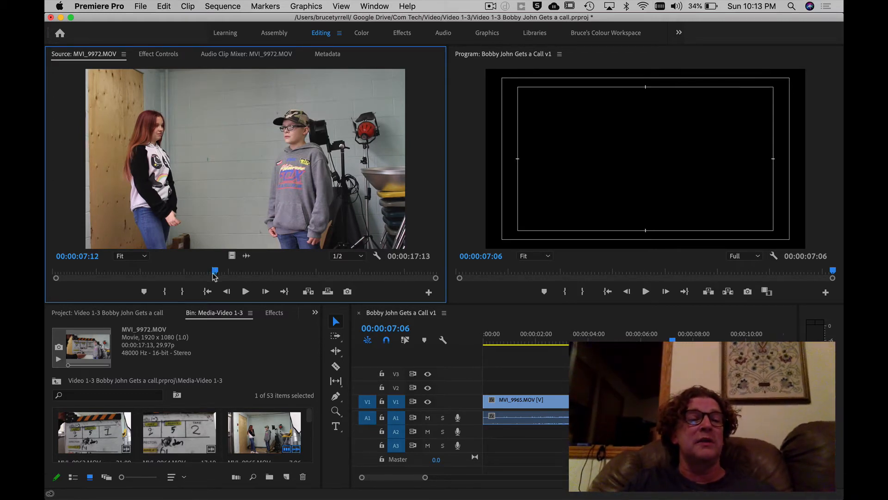
left_click_drag(215, 272, 198, 272)
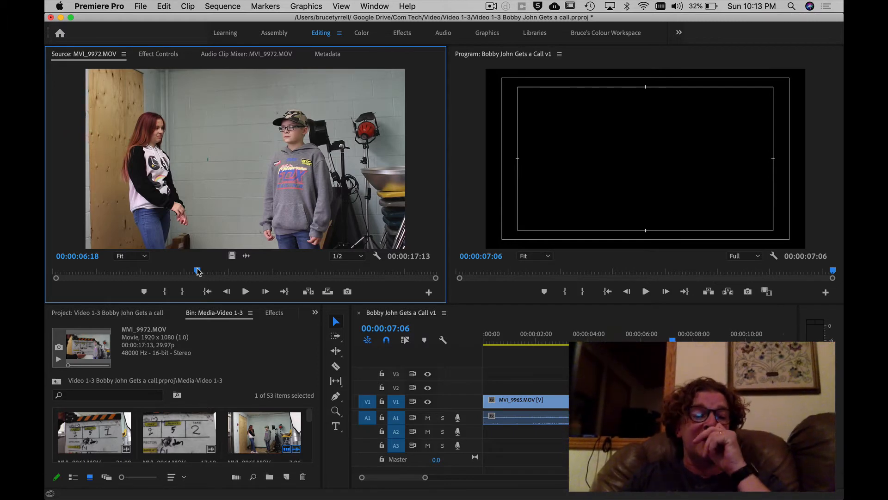
key("i")
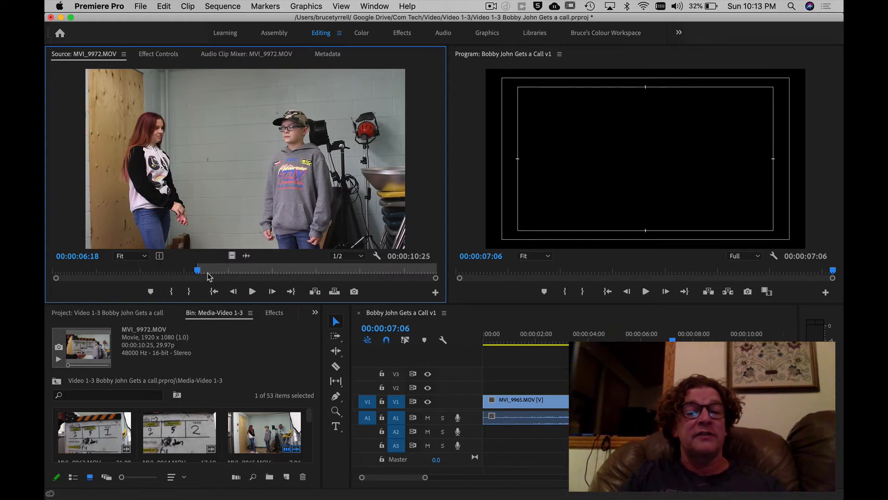
Play MVI_9972.MOV from the In point and mark the Out point at 00:00:13:01.
key("space")
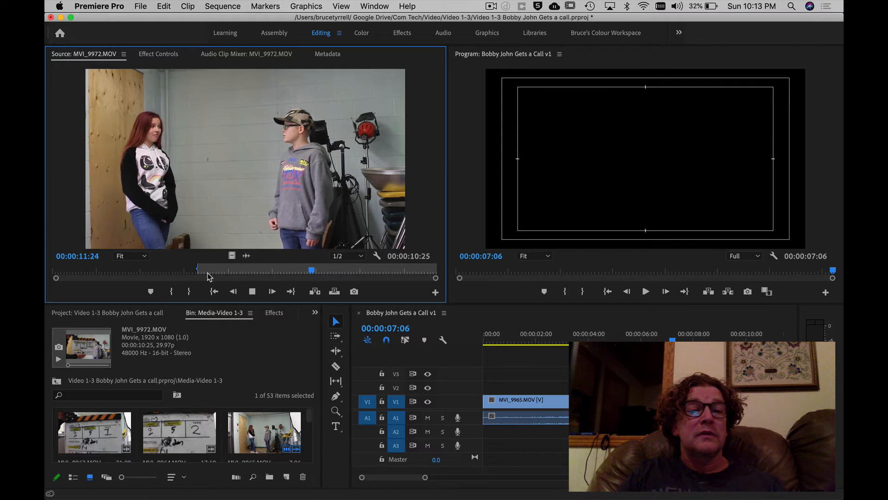
key("space")
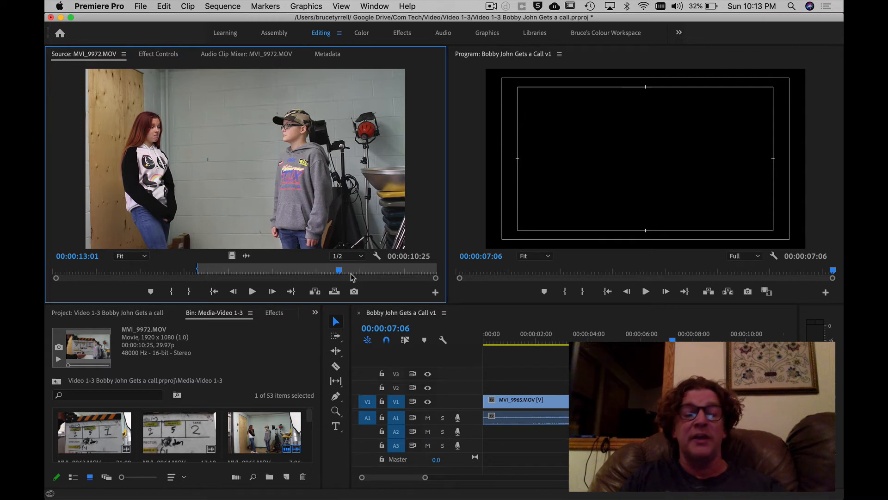
key("o")
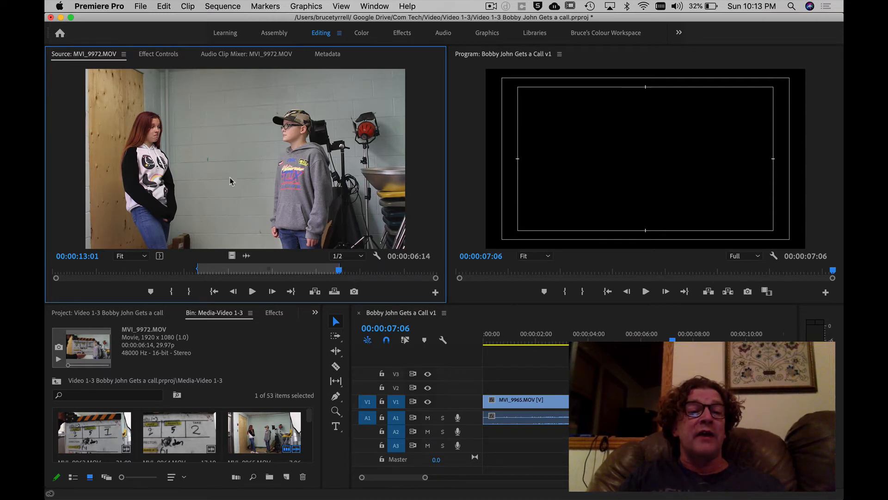
Insert the marked part of MVI_9972.MOV into the sequence at the playhead, right after MVI_9965.MOV.
left_click_drag(240, 154, 630, 169)
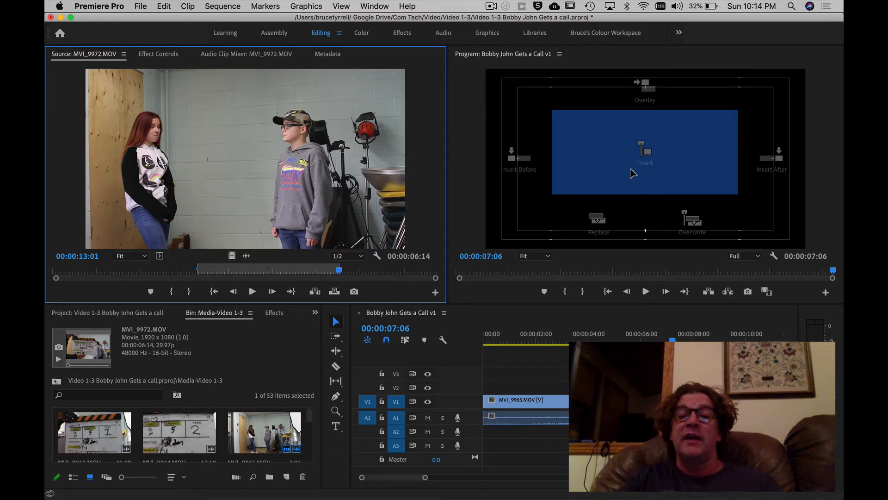
left_click_drag(631, 169, 687, 220)
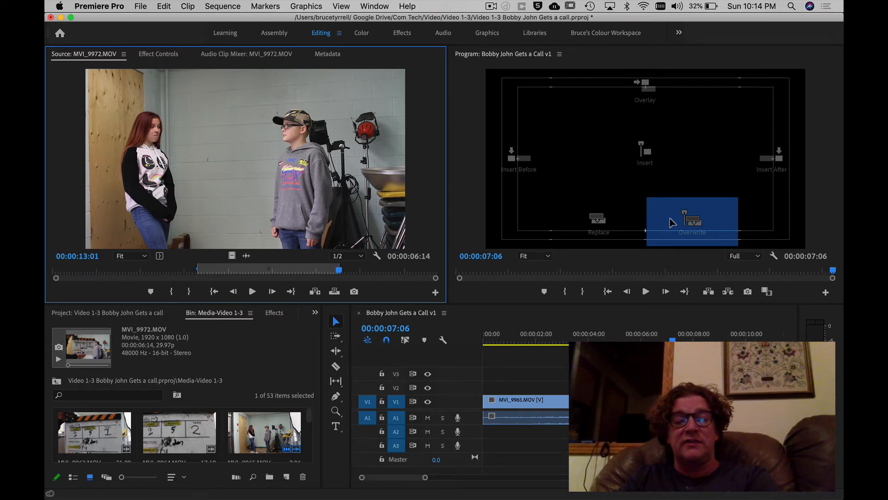
left_click_drag(672, 223, 632, 169)
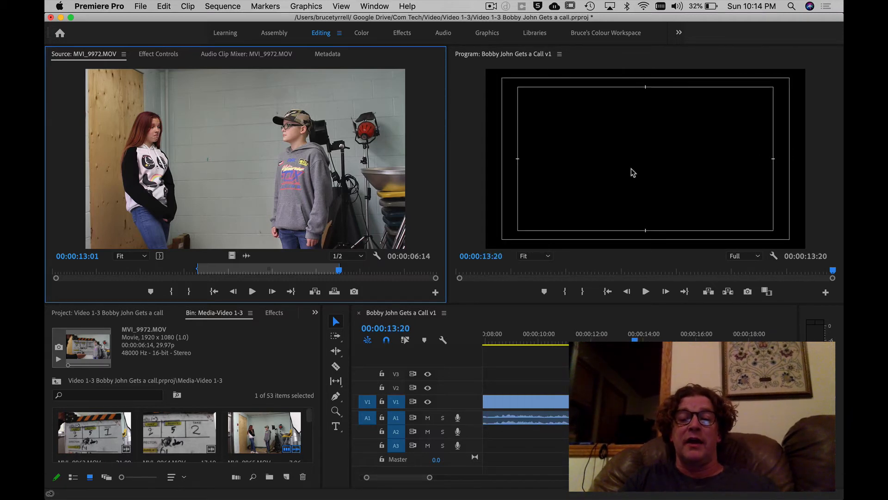
left_click_drag(431, 477, 455, 477)
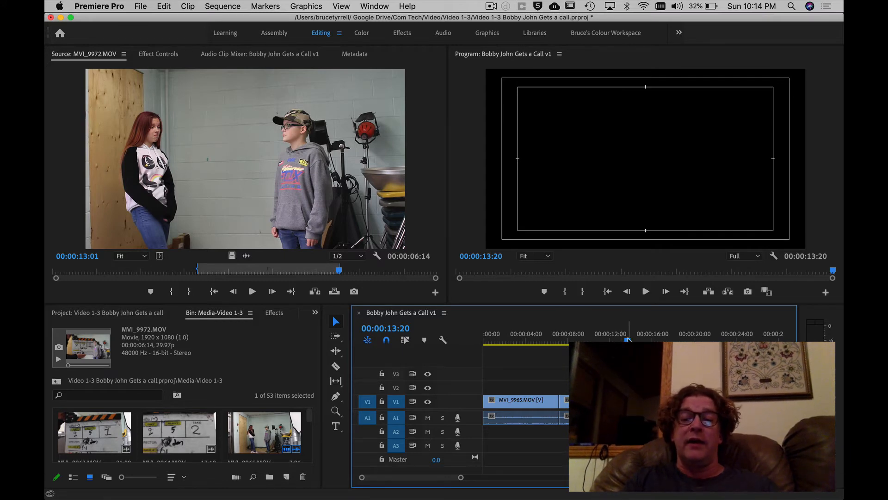
Play the sequence across the cut between MVI_9965.MOV and MVI_9972.MOV and scrub the frames just past it.
left_click_drag(628, 339, 541, 342)
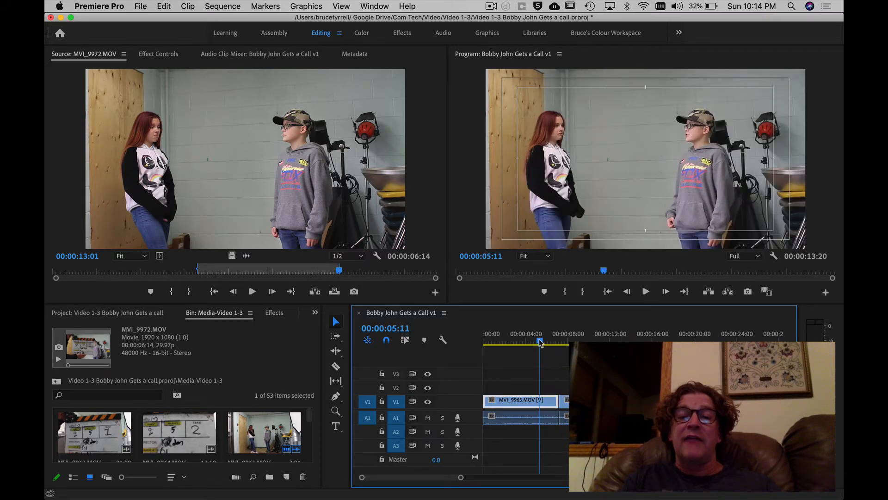
key("space")
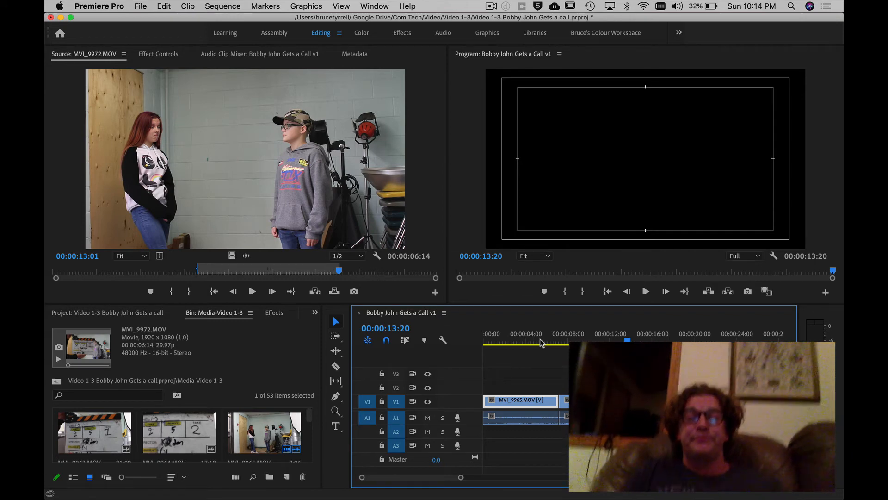
left_click(563, 343)
left_click_drag(564, 342, 572, 342)
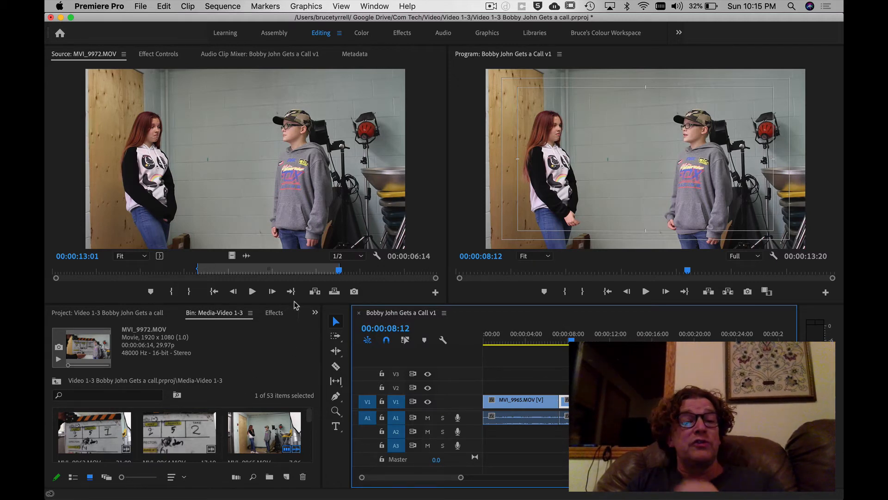
Apply the Cross Dissolve video transition at the edit point between MVI_9965.MOV and MVI_9972.MOV on V1.
left_click(273, 313)
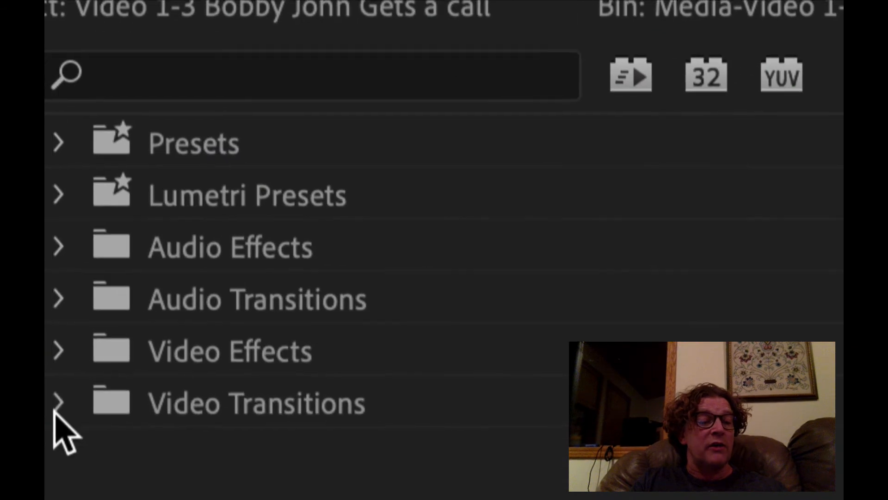
left_click(59, 402)
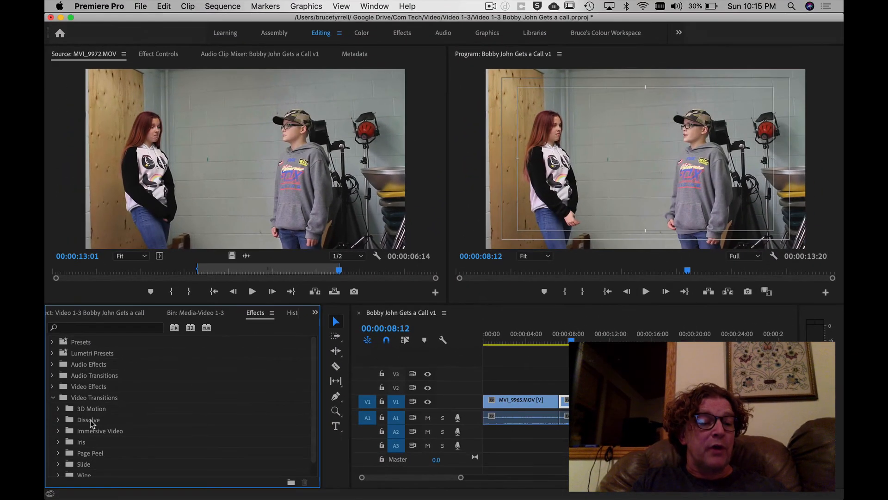
scroll(113, 437, "down", 2)
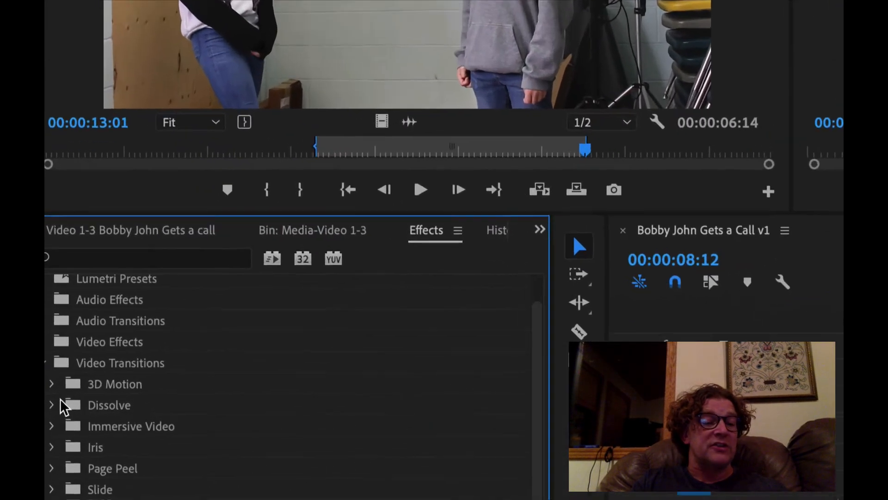
left_click(51, 406)
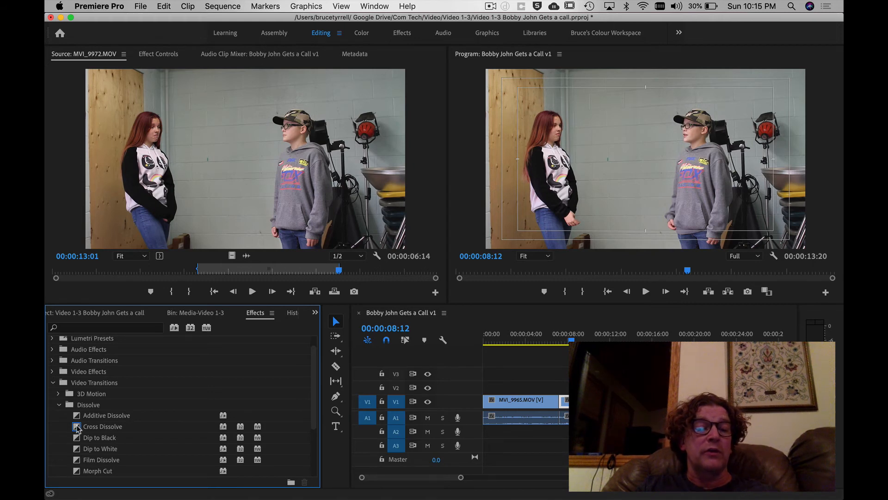
left_click_drag(77, 428, 566, 411)
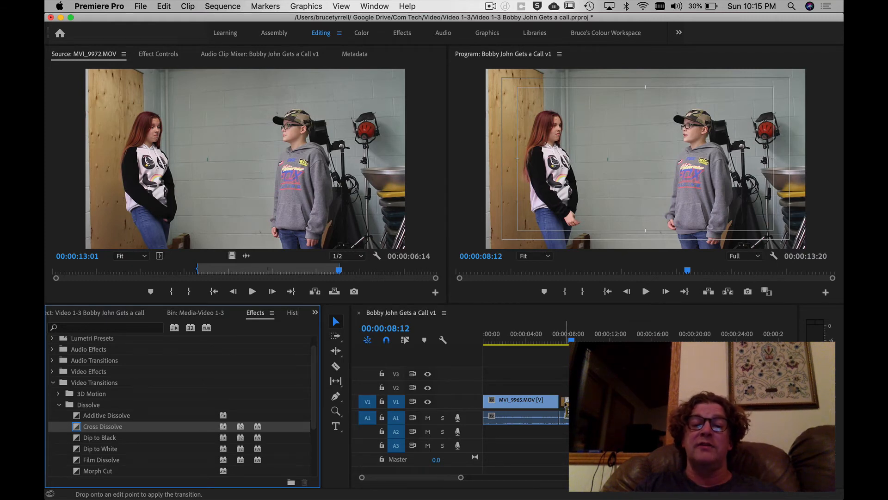
mouse_move(565, 404)
left_mouse_down()
mouse_move(553, 402)
mouse_move(561, 406)
left_mouse_up()
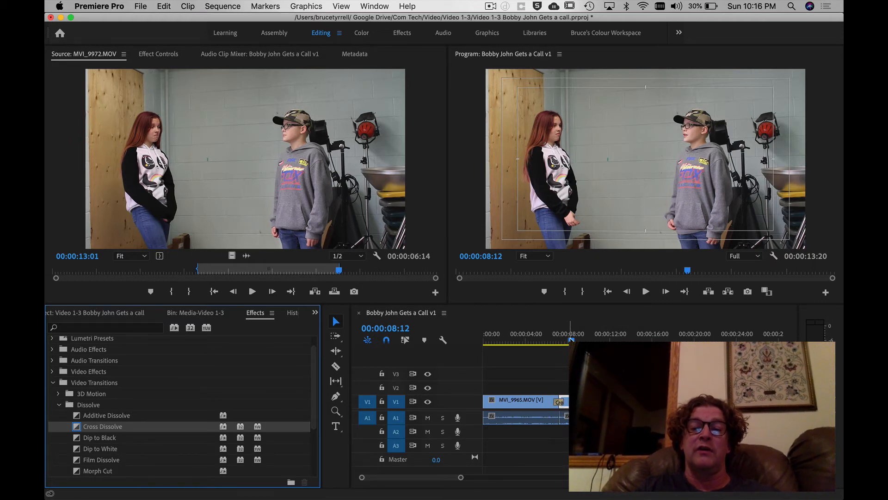
Play the sequence from shortly before the Cross Dissolve to check how the two clips blend.
left_click_drag(571, 341, 545, 345)
key("space")
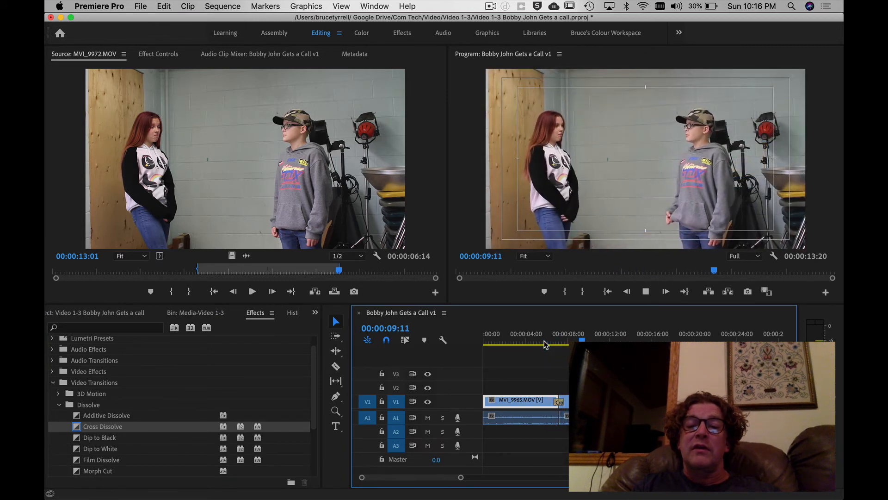
key("space")
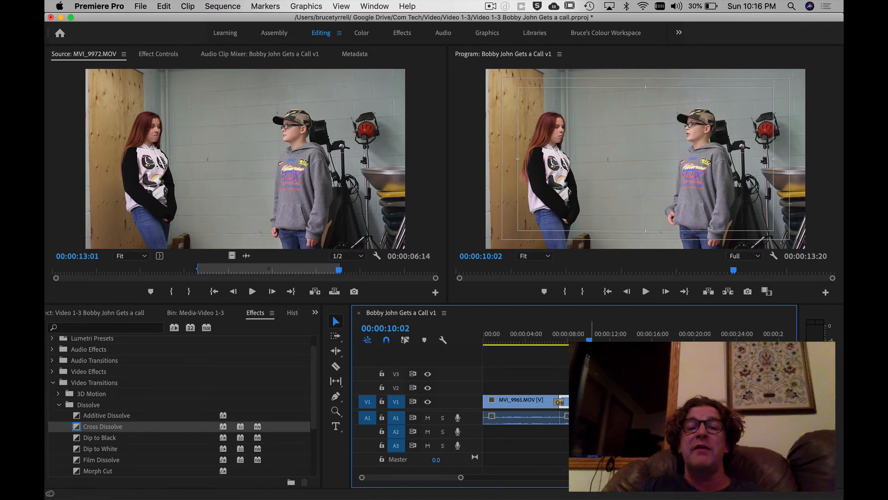
left_click_drag(589, 340, 583, 340)
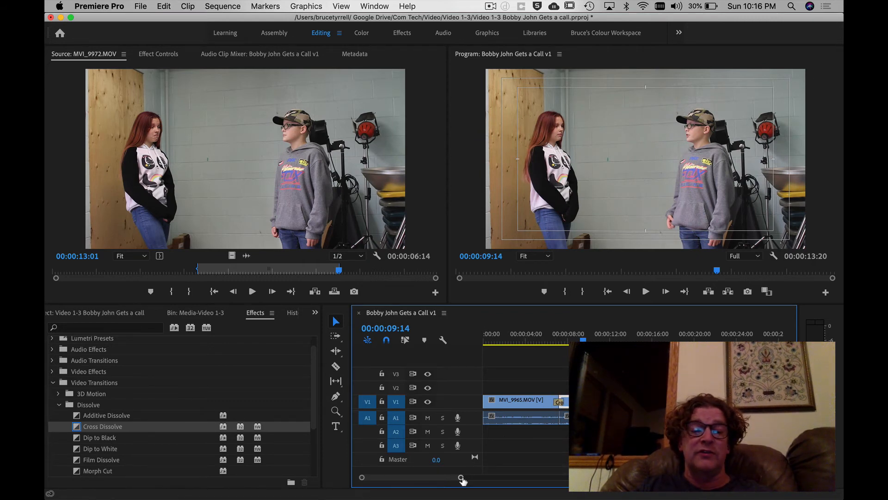
Try lengthening the Cross Dissolve between the two clips by trimming its edge in the timeline.
left_click_drag(462, 477, 442, 478)
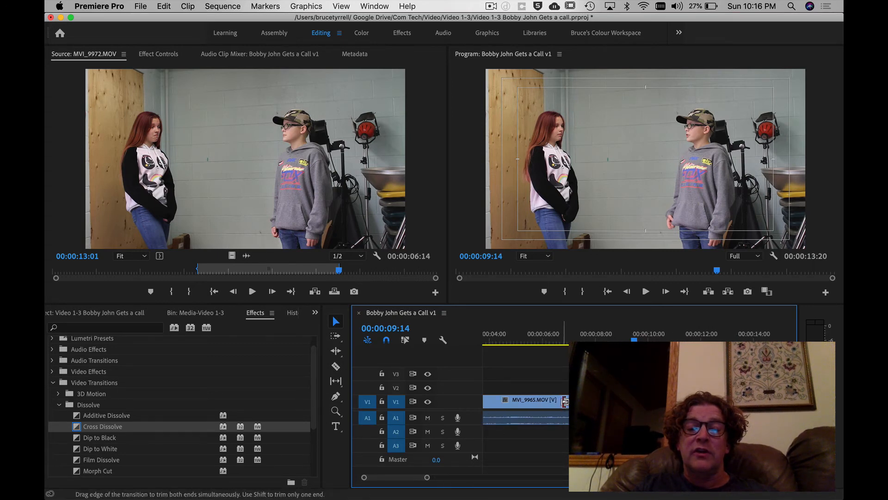
mouse_move(565, 402)
left_mouse_down()
mouse_move(539, 402)
mouse_move(566, 402)
left_mouse_up()
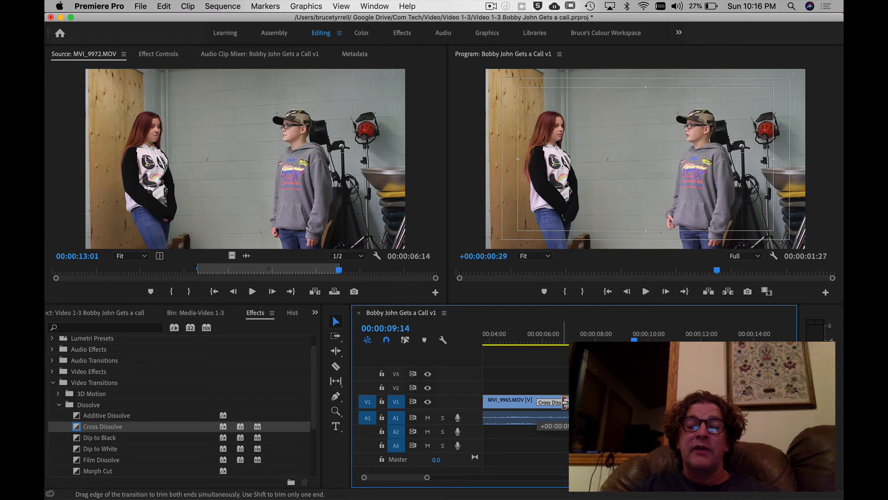
left_click_drag(565, 401, 565, 402)
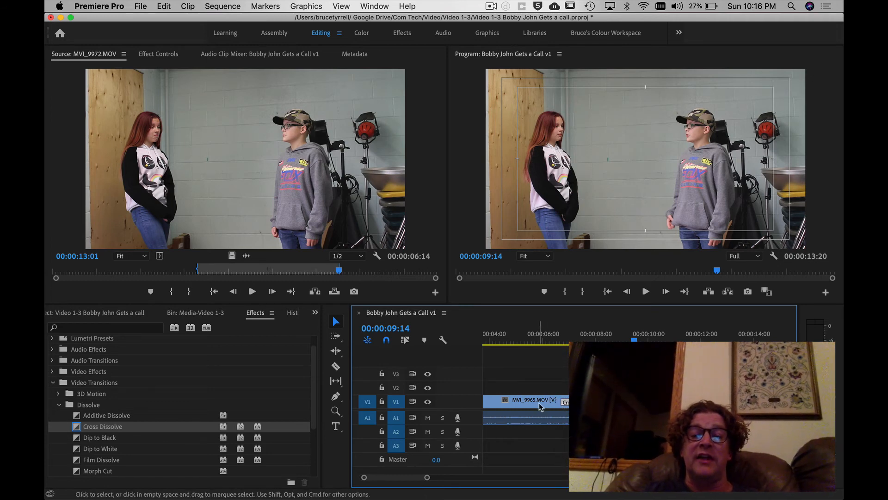
Scrub the playhead through the Cross Dissolve around 00:00:07:08 to inspect the overlapping images.
left_click(540, 406)
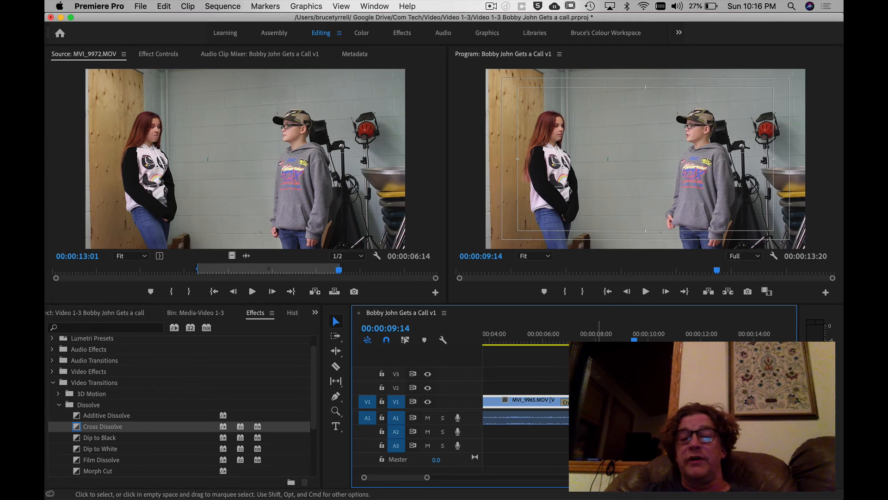
left_click(579, 342)
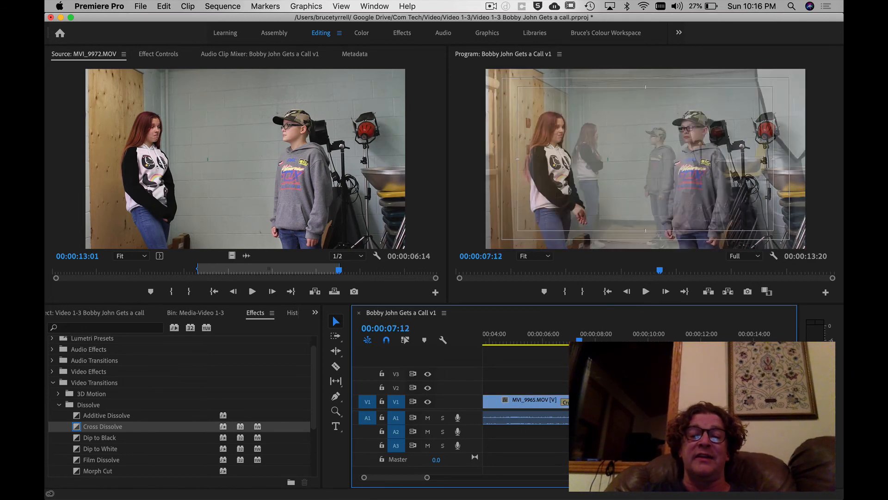
mouse_move(579, 341)
left_mouse_down()
mouse_move(561, 341)
mouse_move(609, 340)
mouse_move(560, 341)
mouse_move(577, 340)
left_mouse_up()
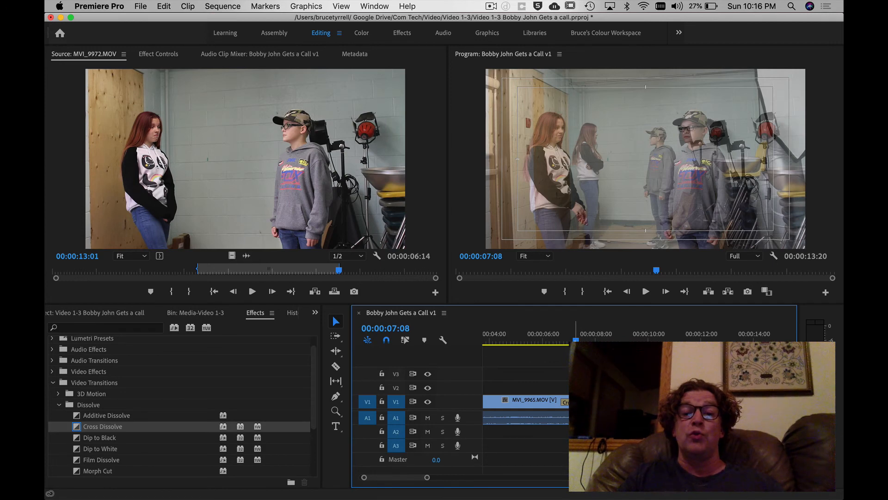
left_click(564, 341)
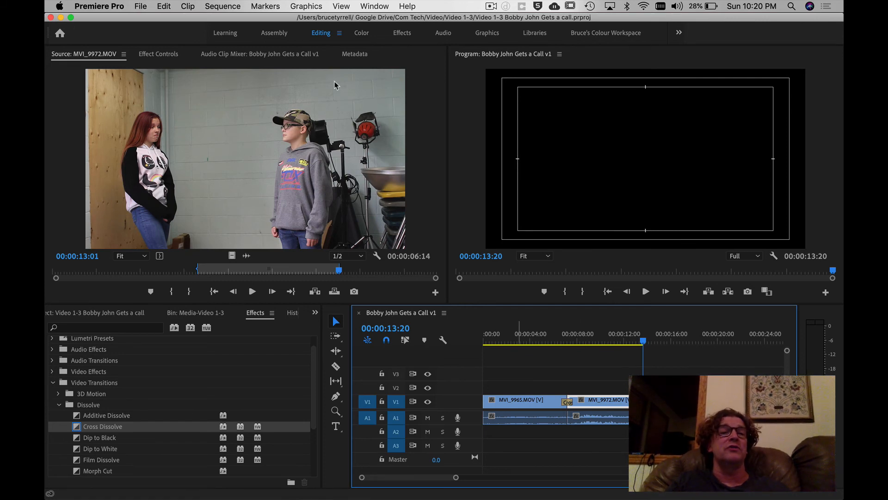
Render the sequence In to Out, play it back through the dissolve, and move the playhead to the sequence end.
left_click(223, 5)
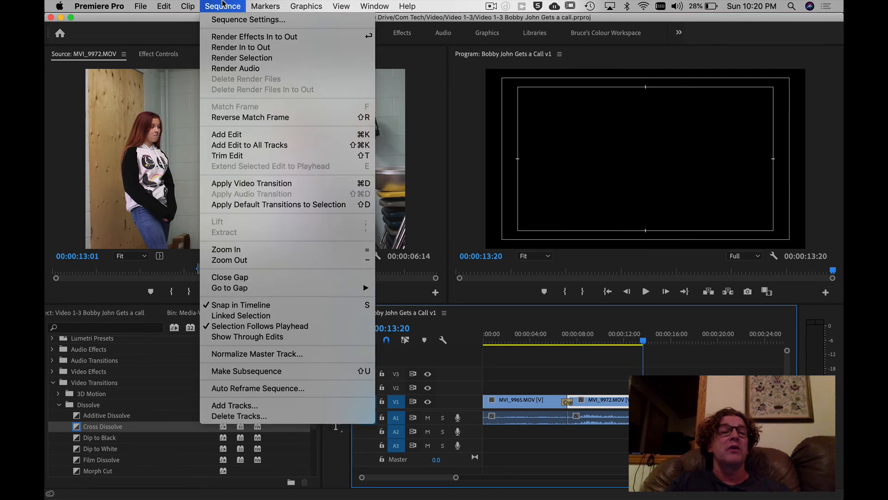
left_click(227, 48)
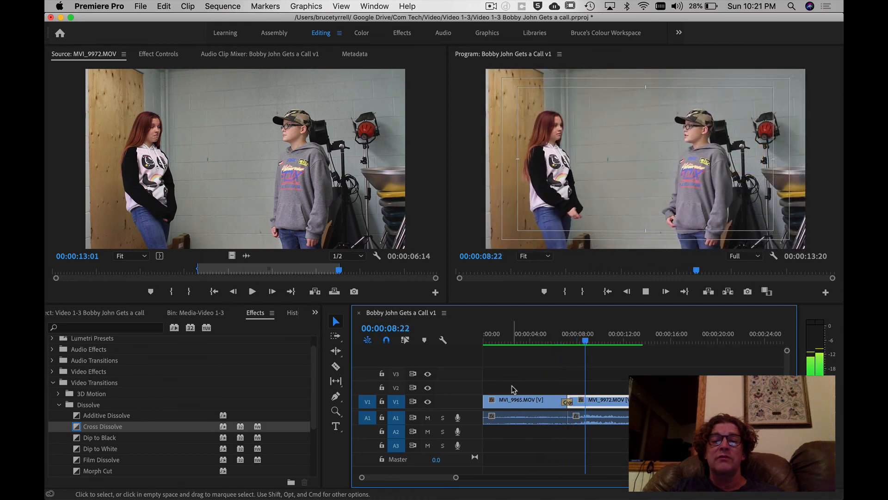
key("space")
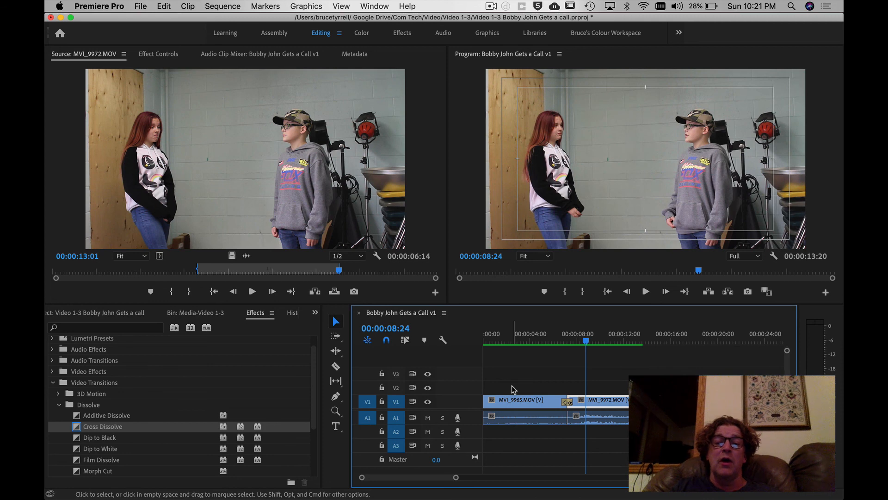
key("End")
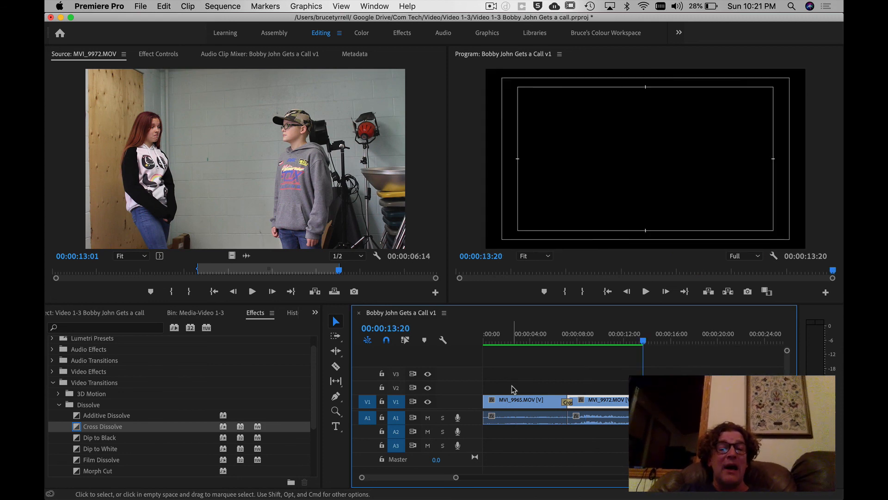